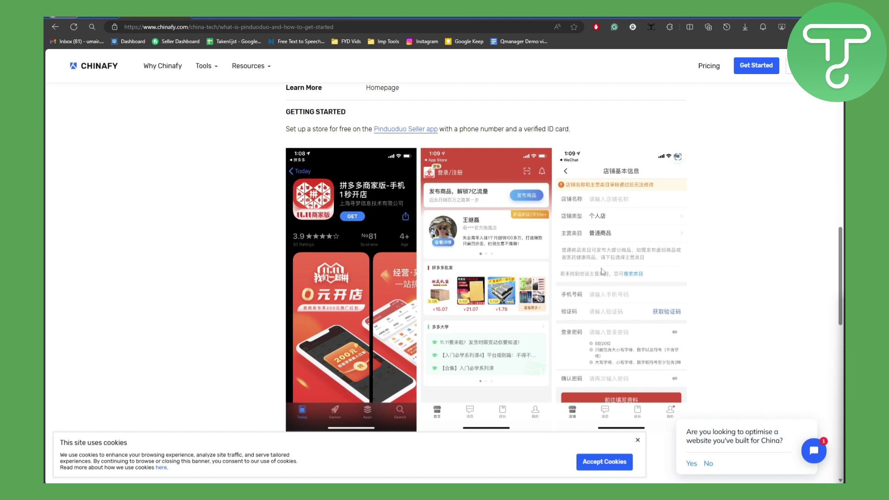
scroll(588, 268, "down", 2)
scroll(553, 251, "down", 3)
scroll(552, 251, "down", 1)
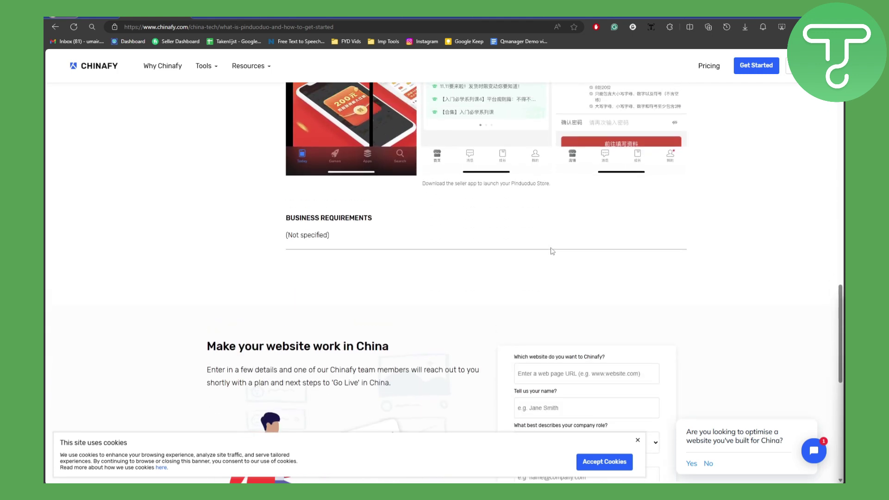
scroll(553, 251, "up", 3)
scroll(553, 251, "up", 2)
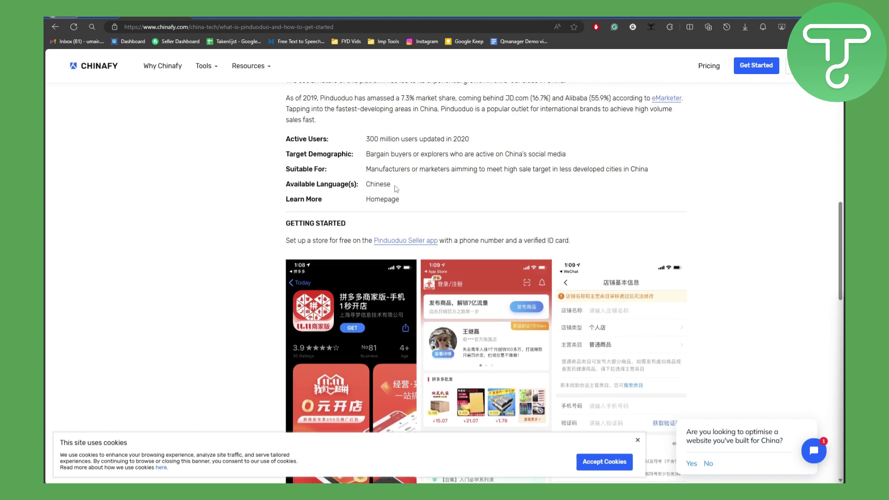
left_click_drag(394, 188, 365, 185)
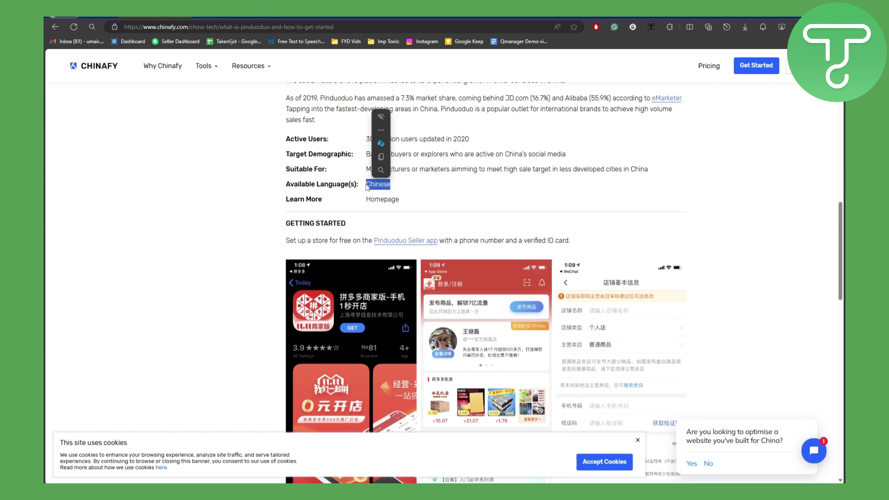
left_click(444, 202)
scroll(445, 205, "down", 2)
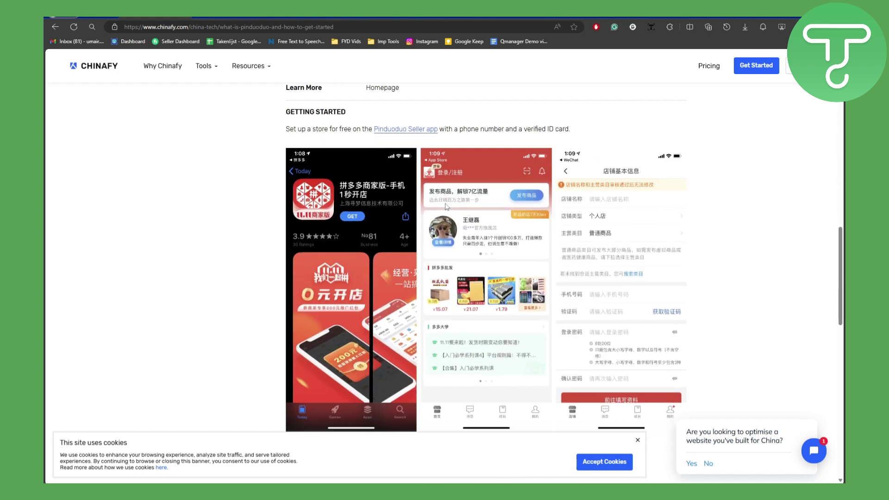